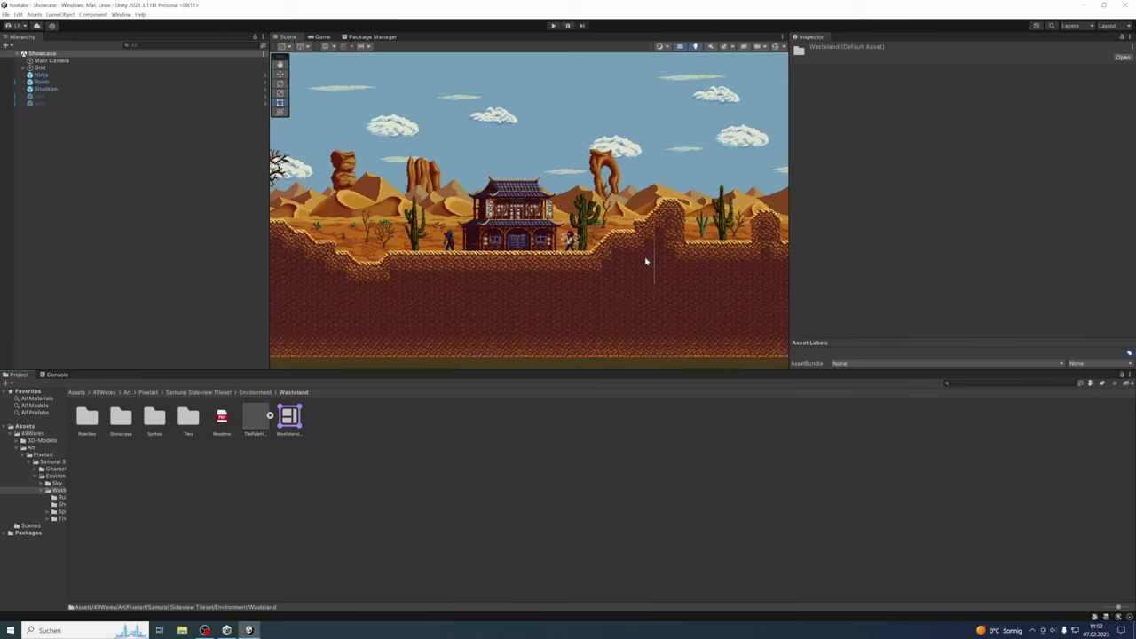
# Zoom and pan the Scene view across the desert tilemap to inspect the tiles
pyautogui.scroll(4, 657, 263)
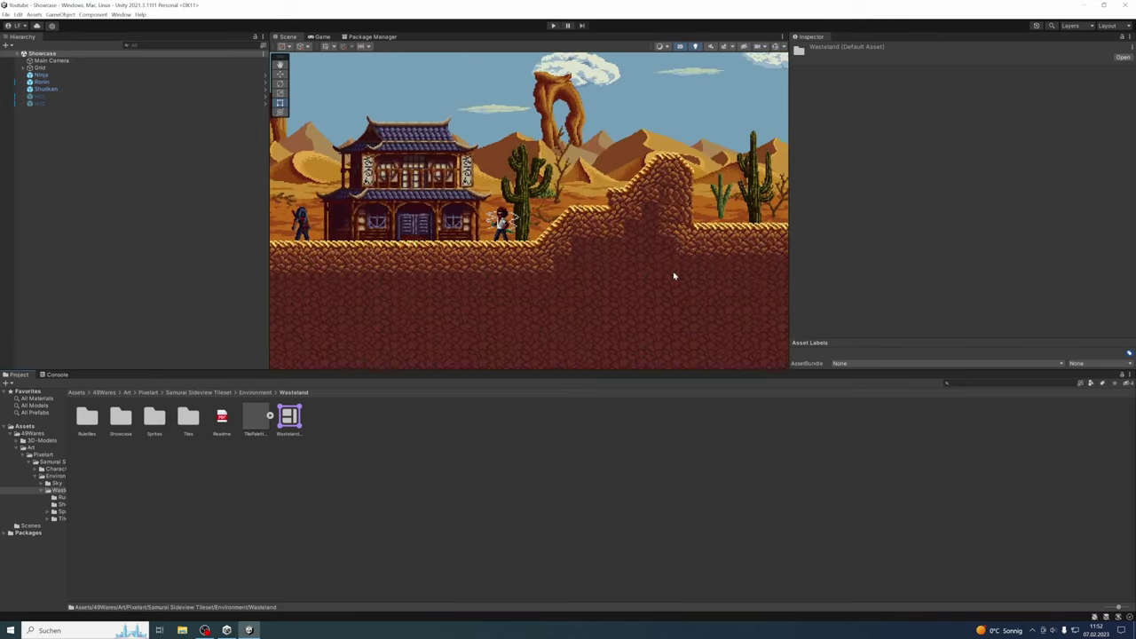
pyautogui.scroll(2, 674, 276)
pyautogui.moveTo(675, 275); pyautogui.dragTo(609, 311, button='middle')
pyautogui.scroll(-1, 564, 274)
pyautogui.scroll(-2, 564, 274)
# Select the Ground tilemap to show its settings, and collapse the Grid hierarchy
pyautogui.click(524, 302)
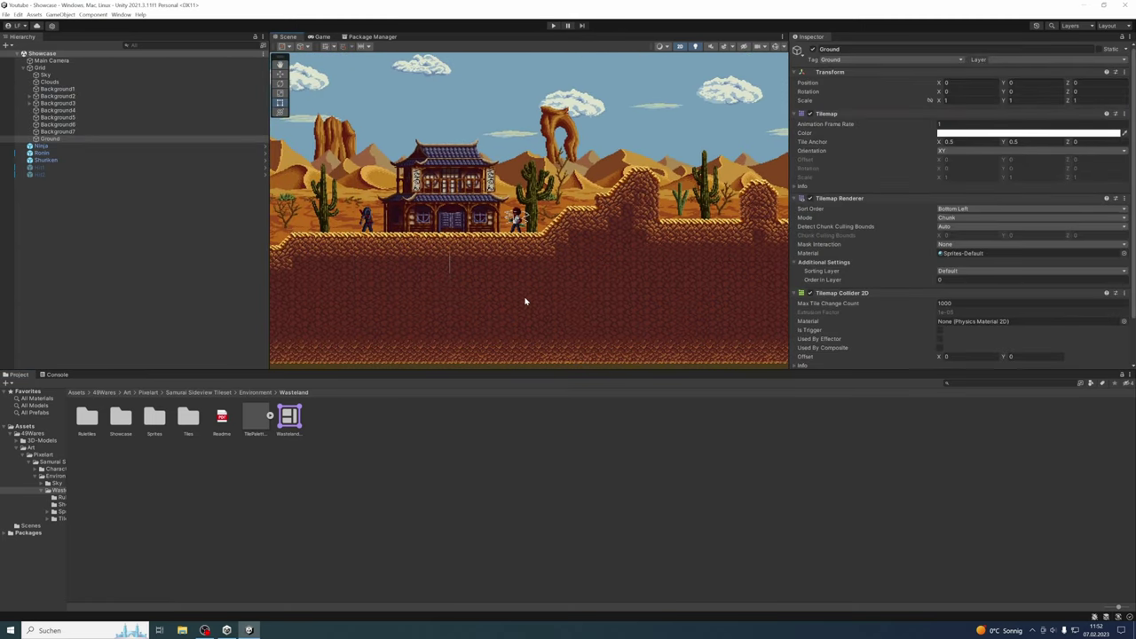
pyautogui.click(24, 68)
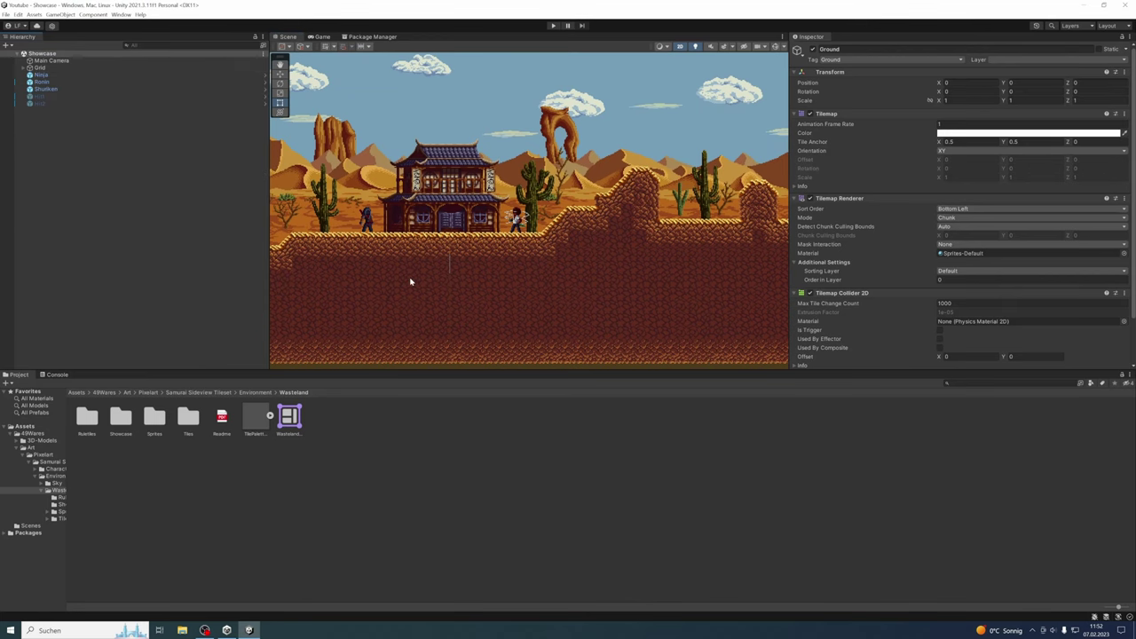
pyautogui.moveTo(403, 281); pyautogui.dragTo(456, 269, button='middle')
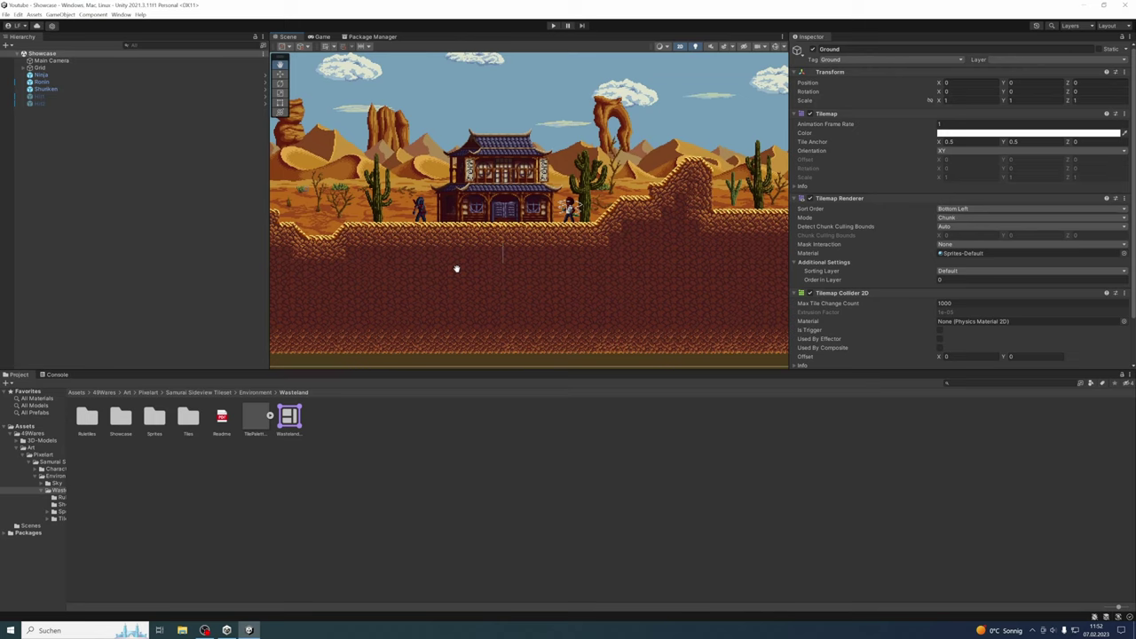
# Run the scene in the Game view, magnify the Scale to inspect seams, then reset, stop and deselect
pyautogui.click(321, 37)
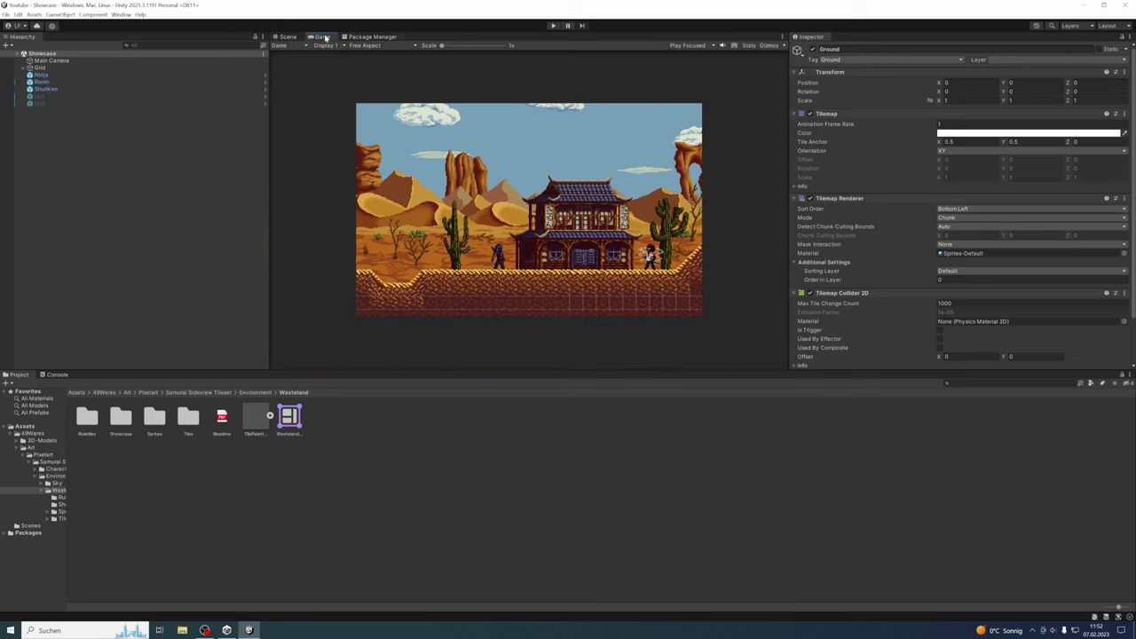
pyautogui.click(555, 26)
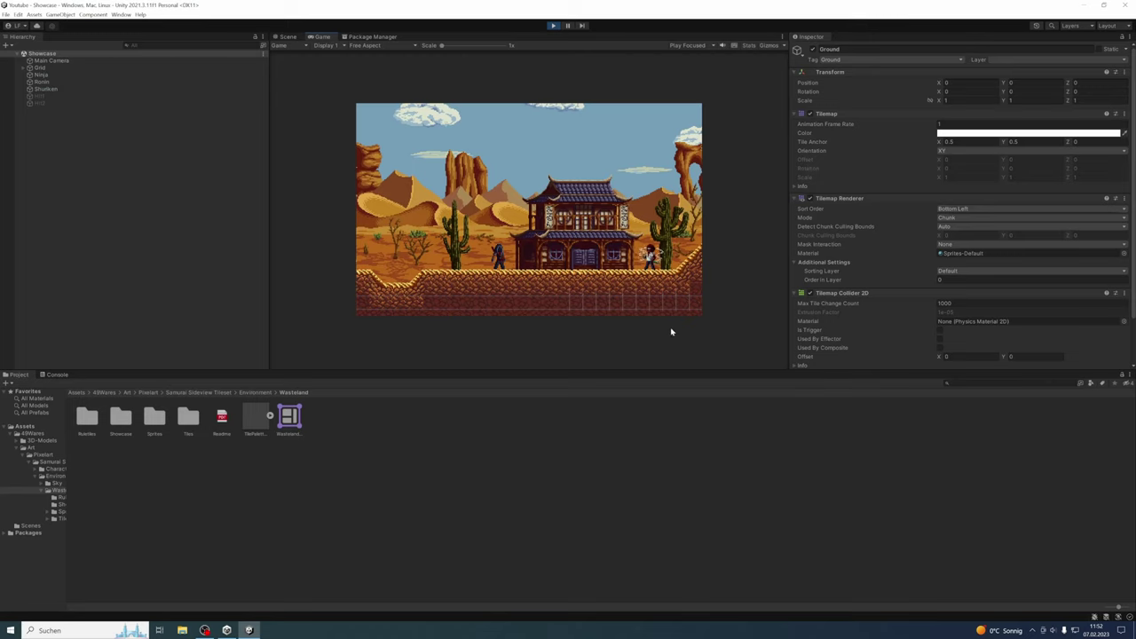
pyautogui.moveTo(442, 45)
pyautogui.mouseDown()
pyautogui.moveTo(470, 46)
pyautogui.moveTo(454, 46)
pyautogui.mouseUp()
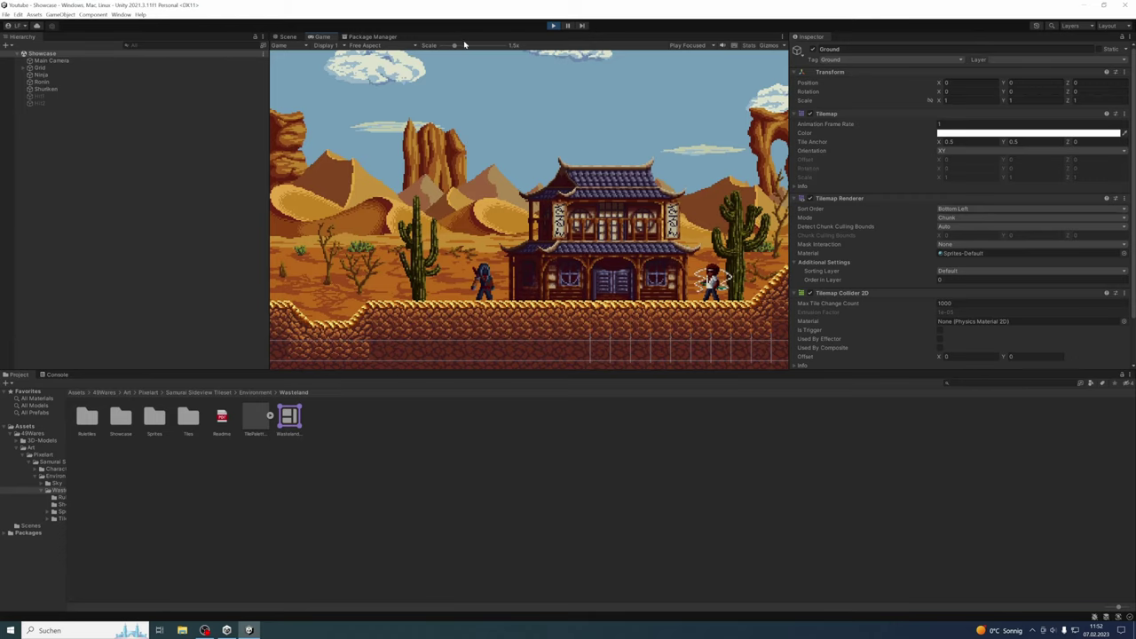
pyautogui.moveTo(464, 44); pyautogui.dragTo(441, 45)
pyautogui.click(553, 25)
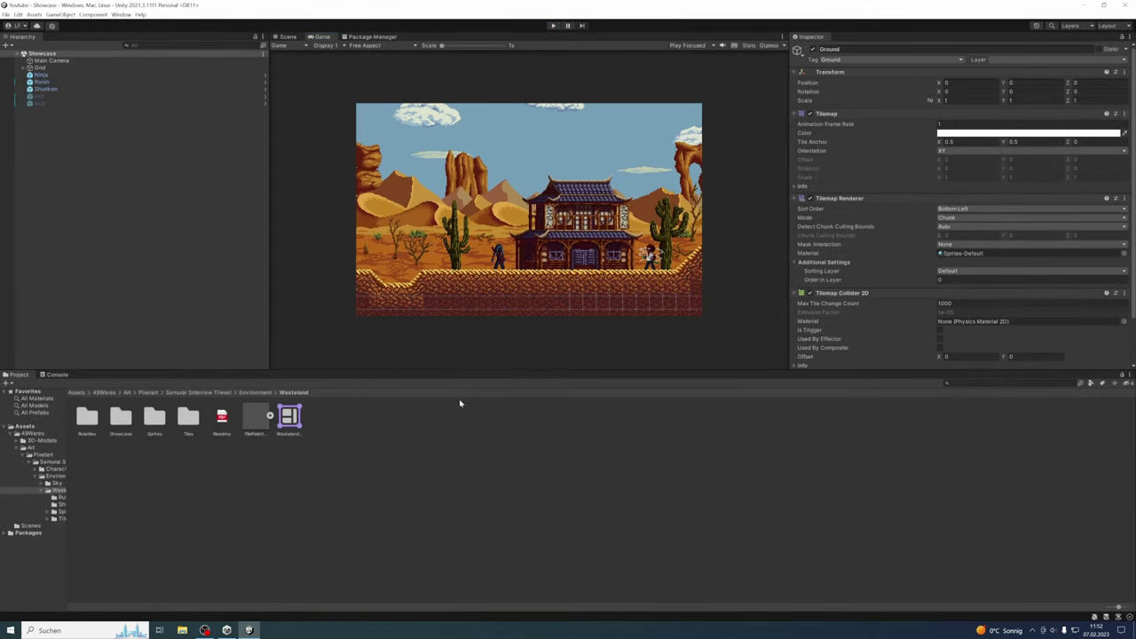
pyautogui.click(431, 408)
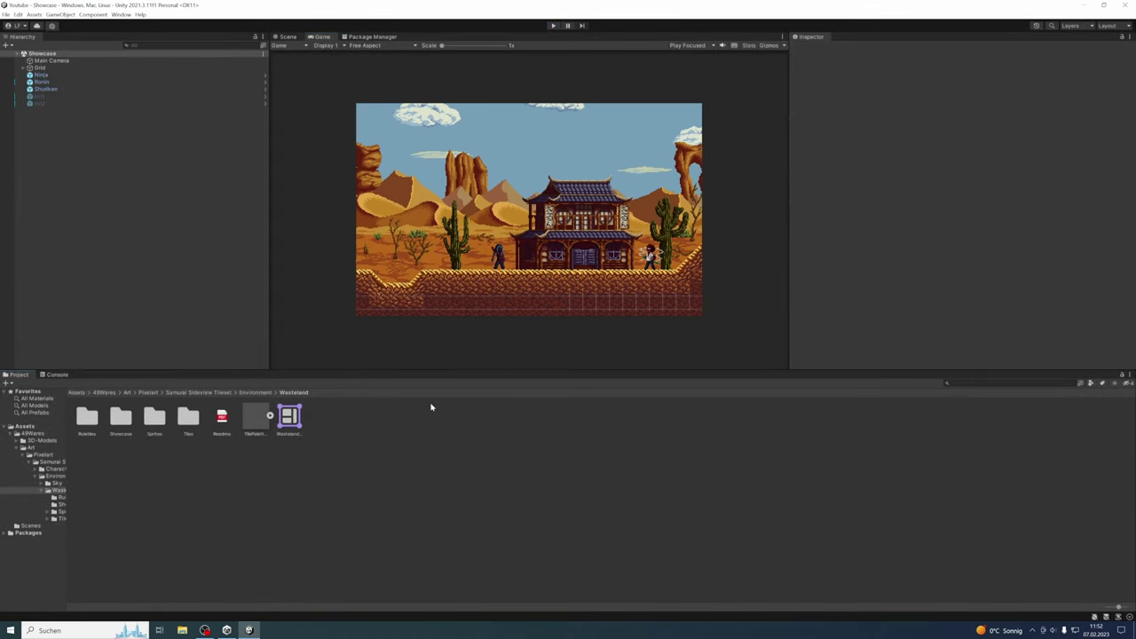
# Show the Wasteland Sprite Atlas asset's settings in the Inspector
pyautogui.click(290, 417)
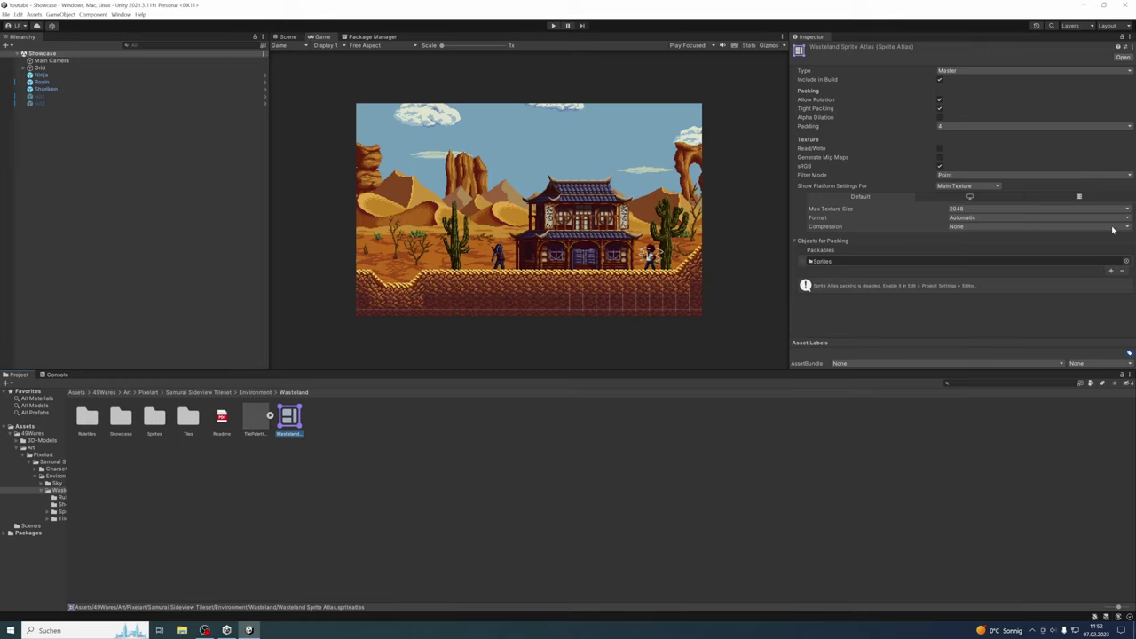
pyautogui.click(1110, 272)
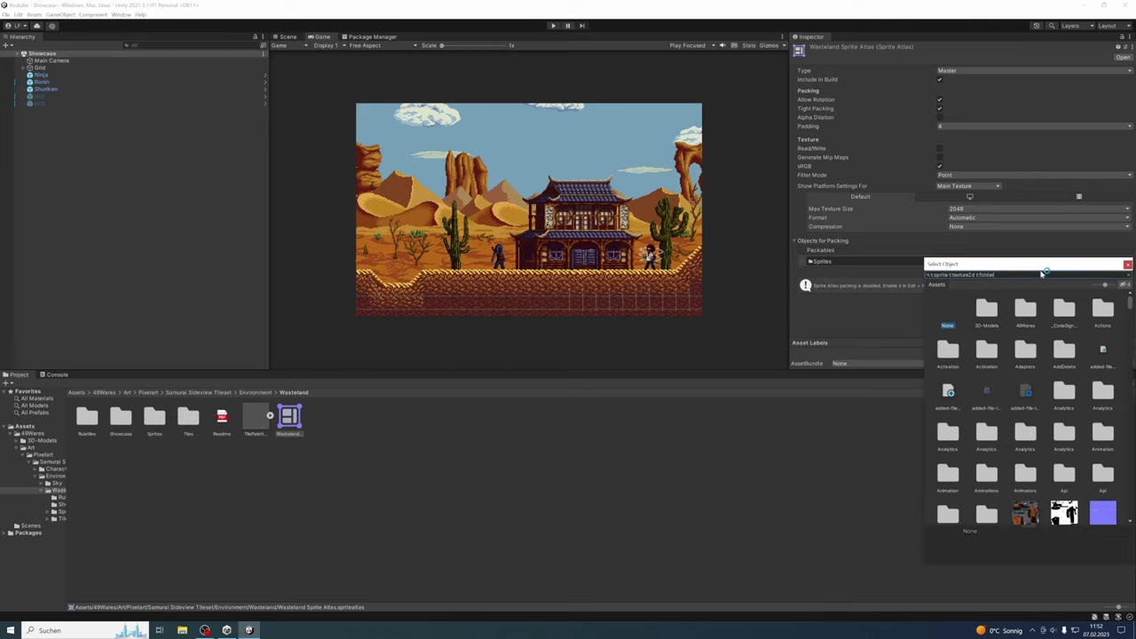
pyautogui.write('Sprites')
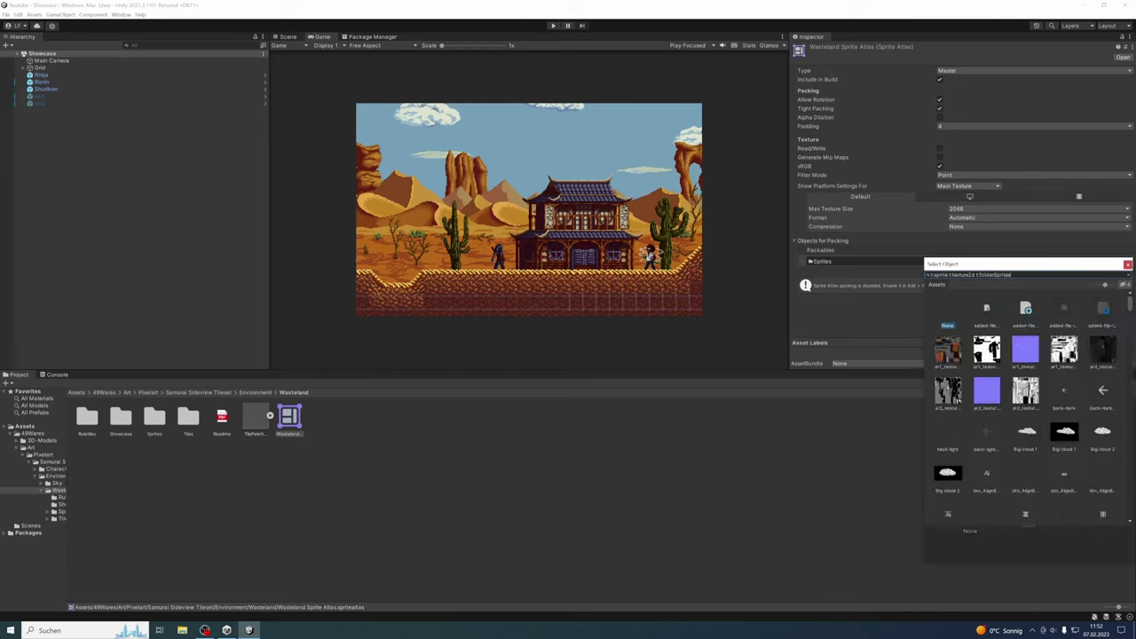
pyautogui.scroll(-3, 1027, 318)
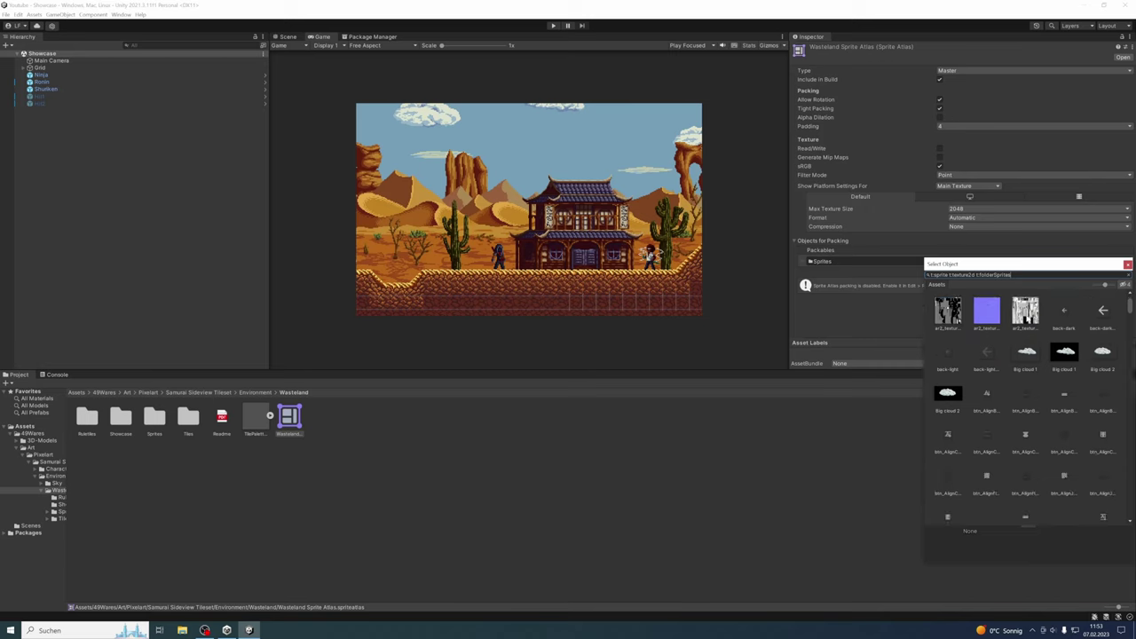
pyautogui.scroll(-5, 1027, 318)
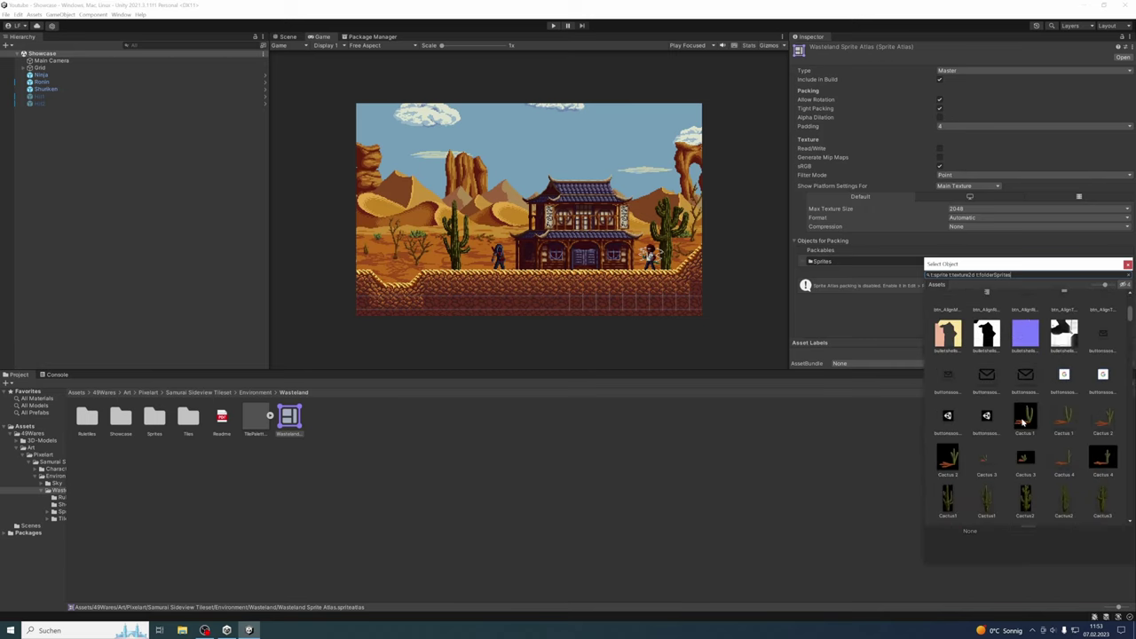
pyautogui.click(1024, 419)
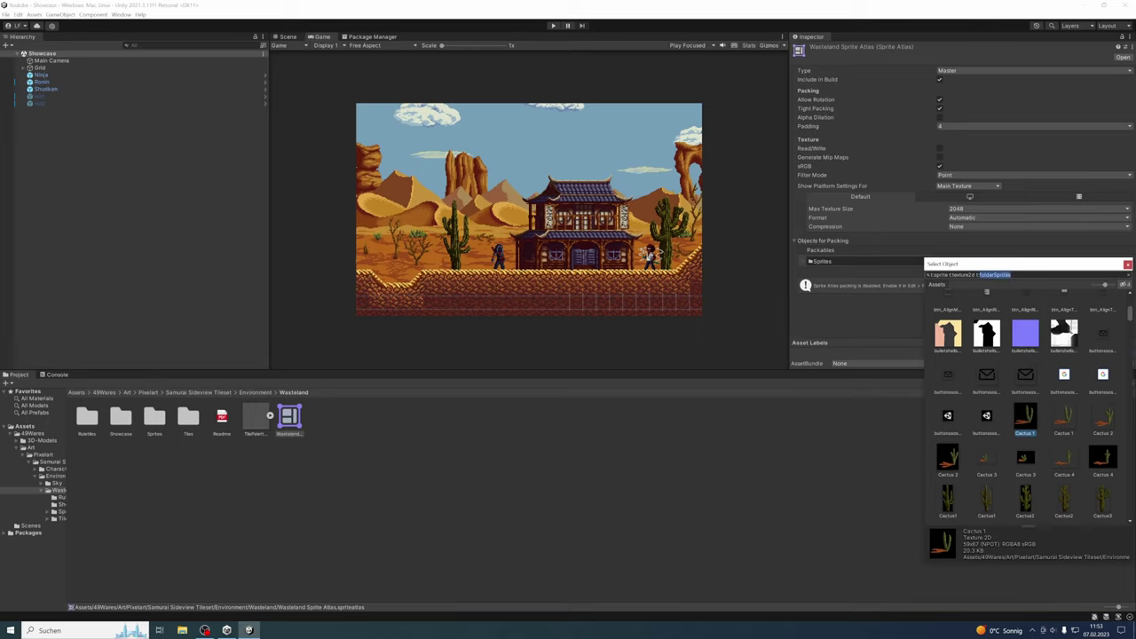
pyautogui.moveTo(1009, 276); pyautogui.dragTo(995, 278)
pyautogui.press('BackSpace')
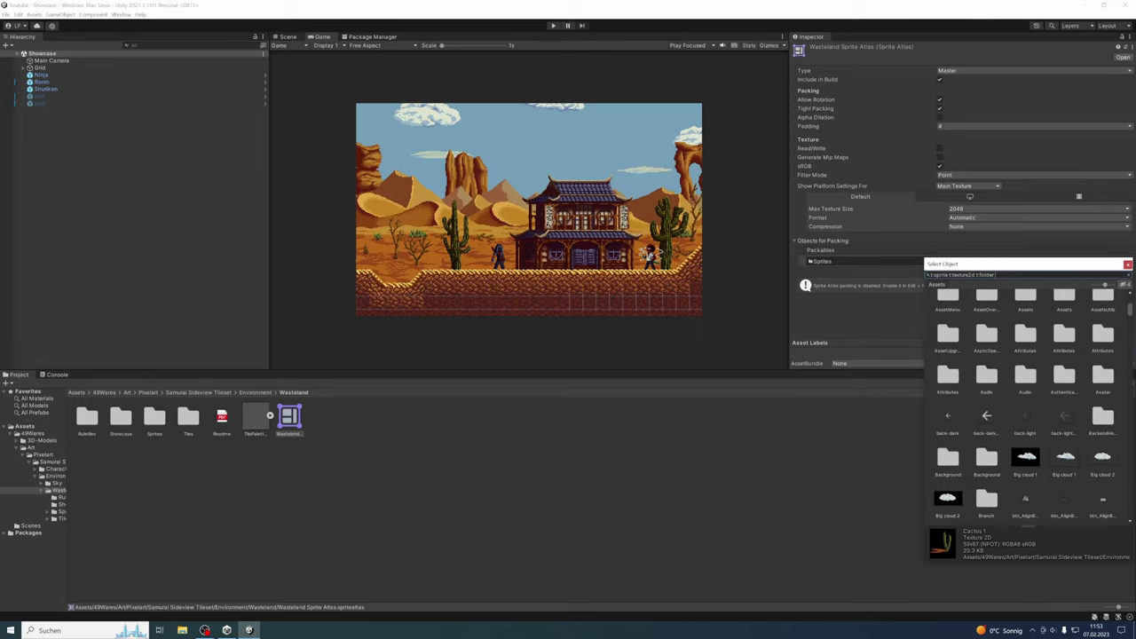
pyautogui.write('Charact')
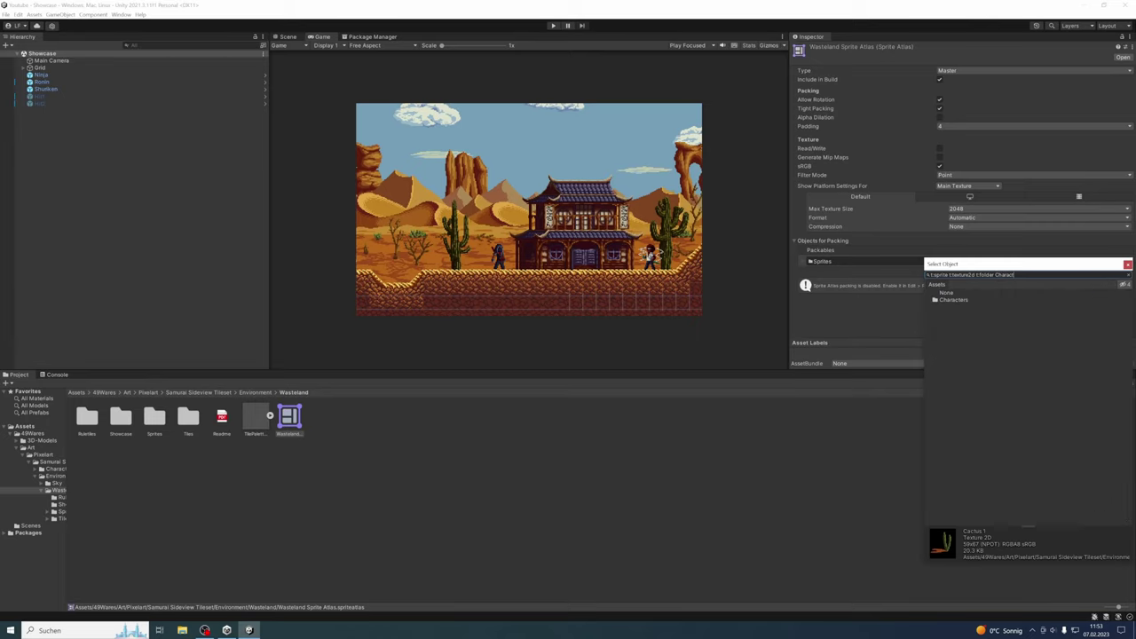
pyautogui.click(970, 301)
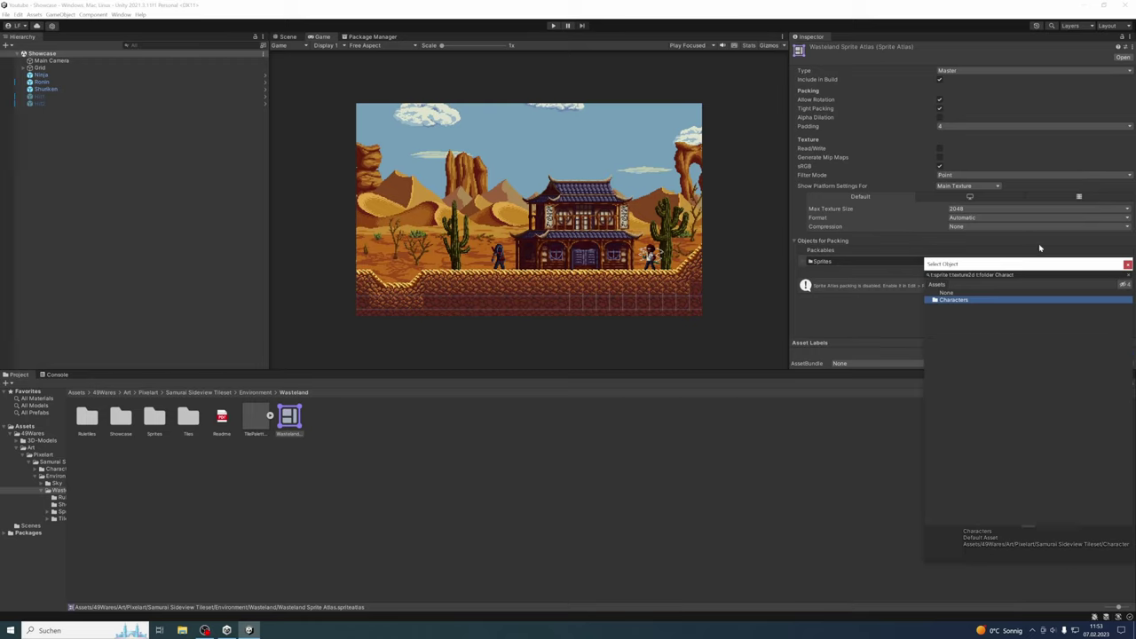
pyautogui.moveTo(1041, 248); pyautogui.dragTo(964, 236)
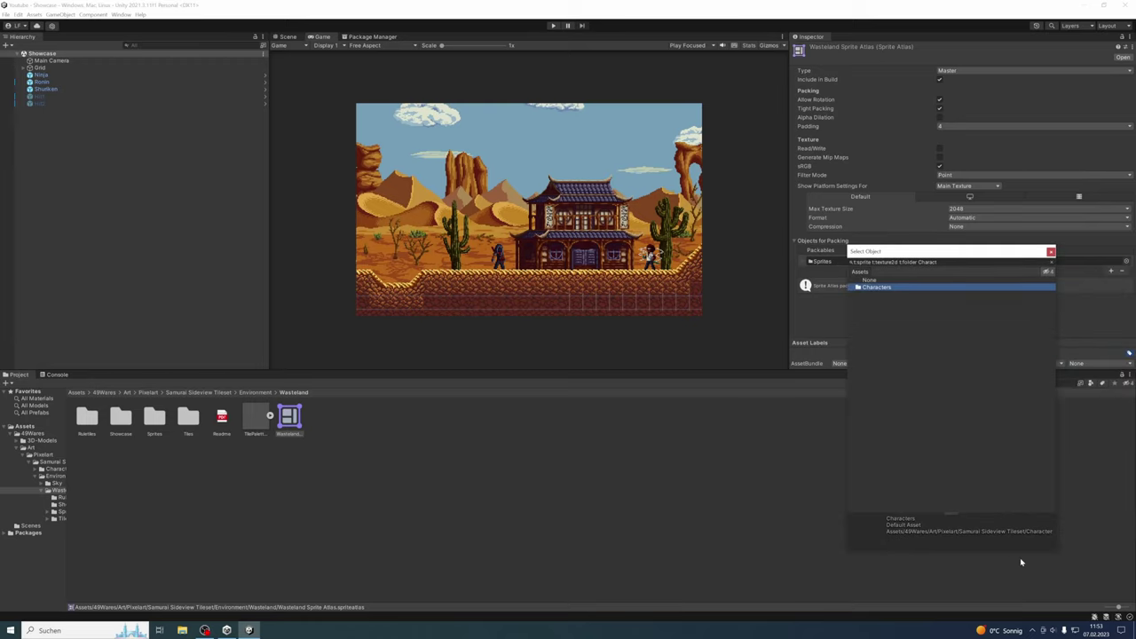
pyautogui.doubleClick(892, 290)
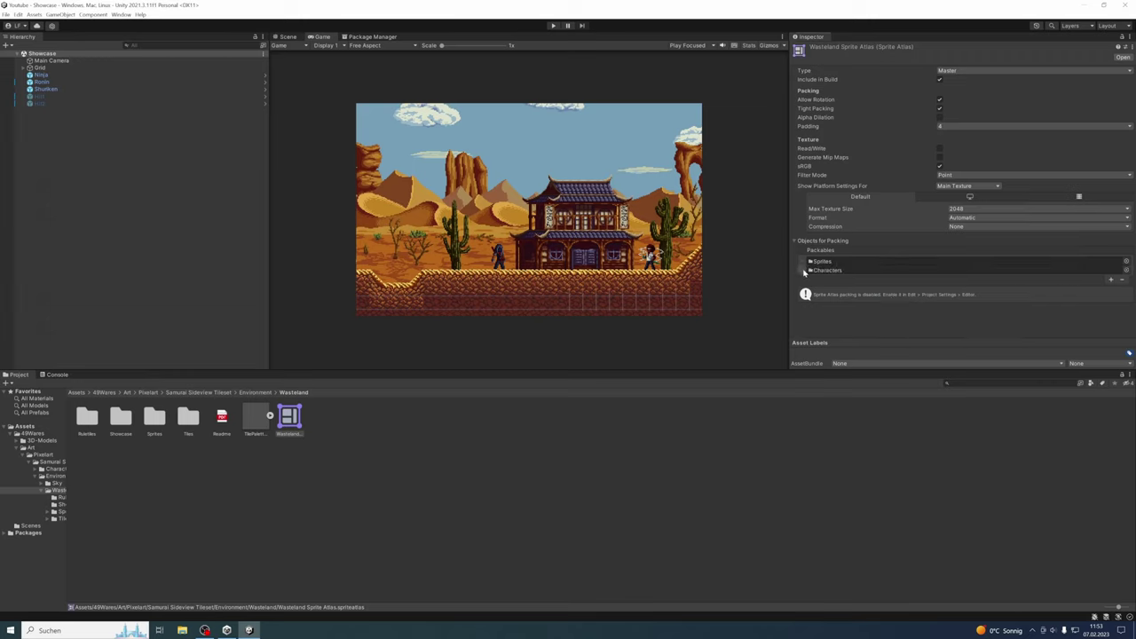
pyautogui.click(804, 272)
pyautogui.click(1123, 280)
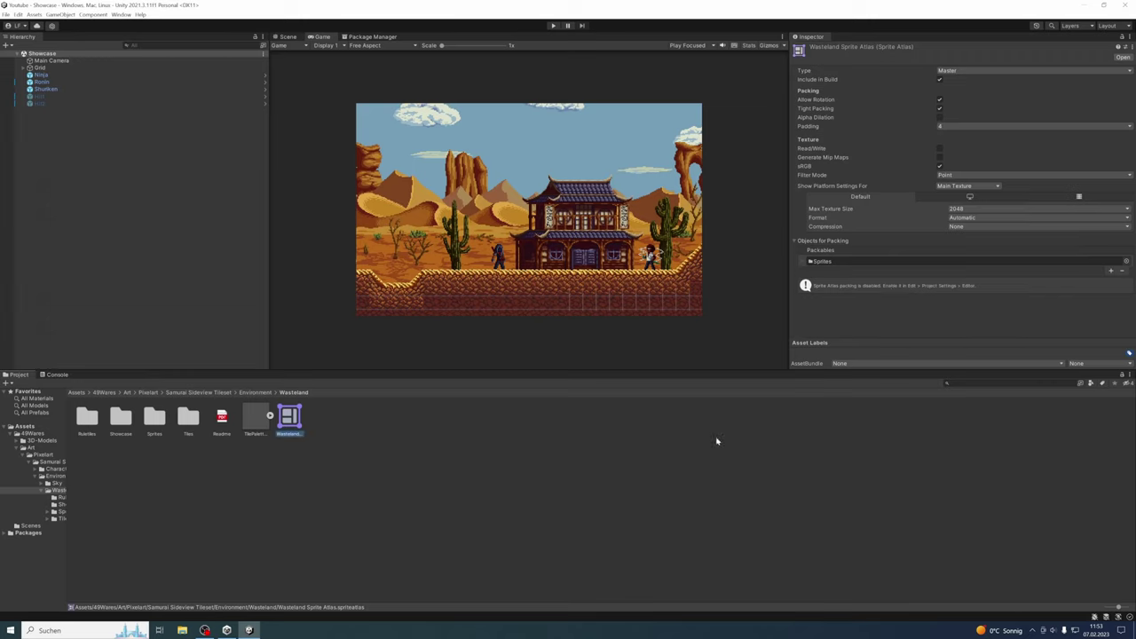
# From the atlas warning, set Editor Sprite Packer mode to Sprite Atlas V1 - Always Enabled
pyautogui.click(851, 291)
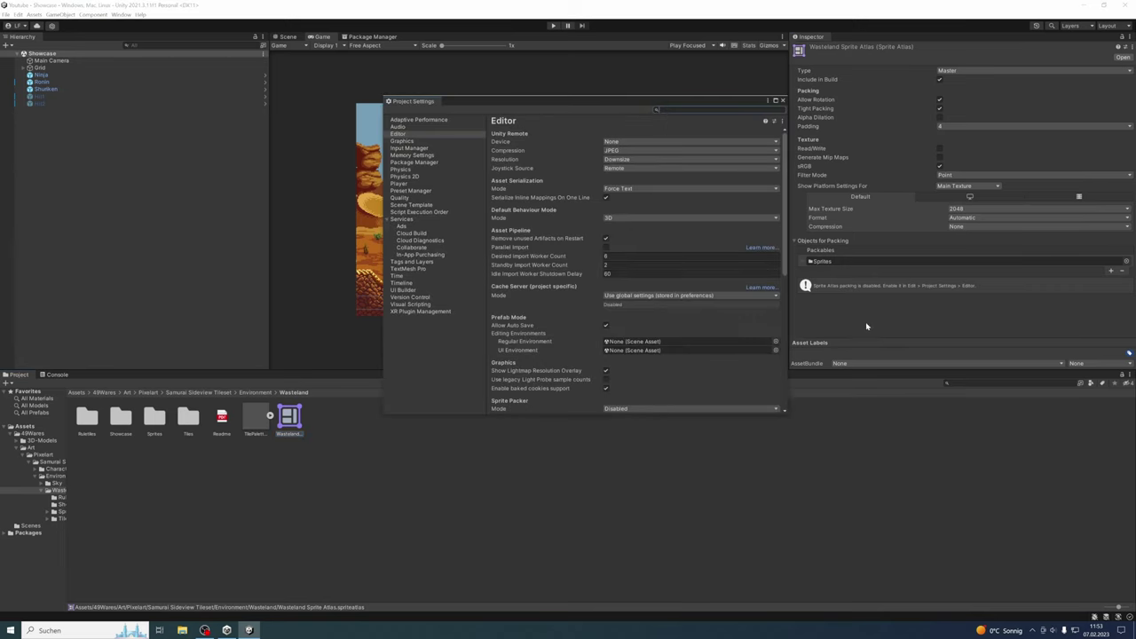
pyautogui.scroll(-3, 728, 390)
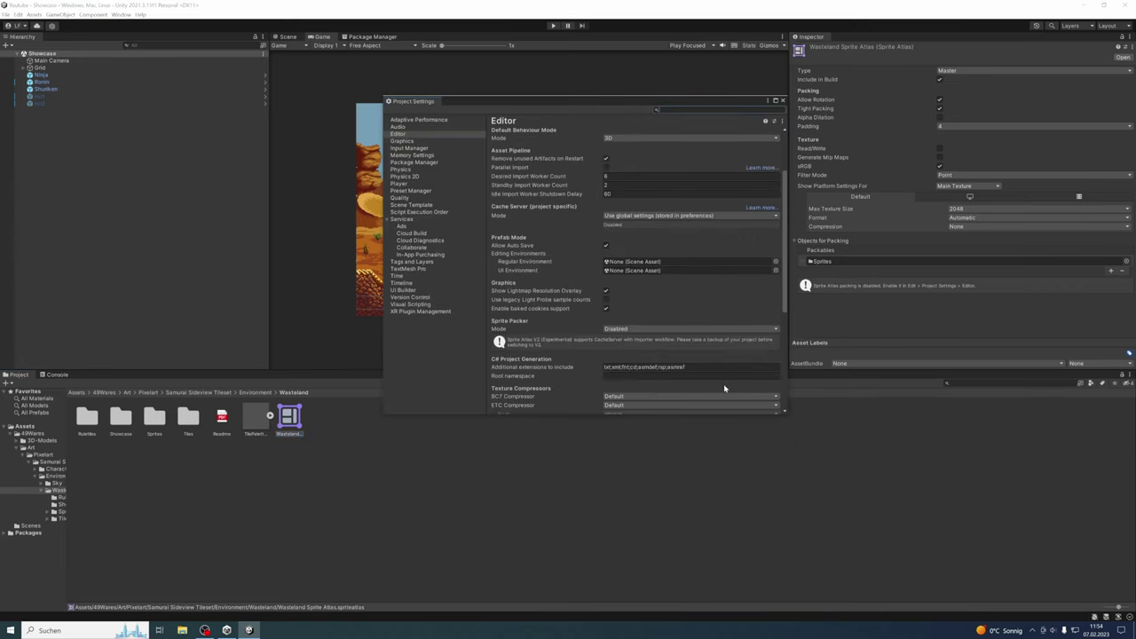
pyautogui.click(647, 332)
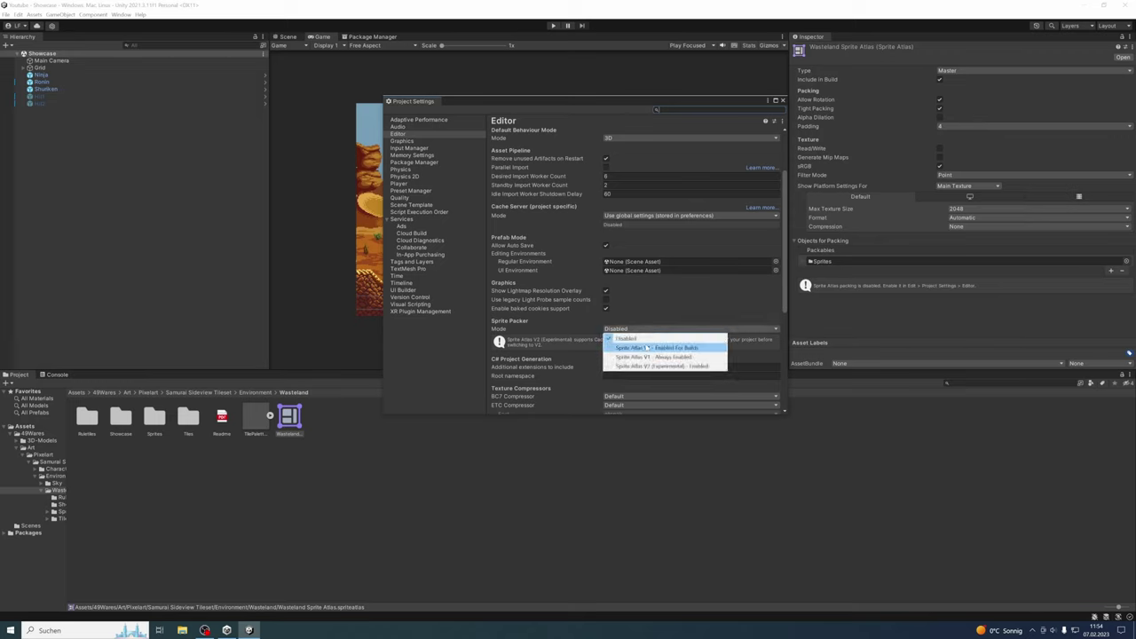
pyautogui.click(675, 357)
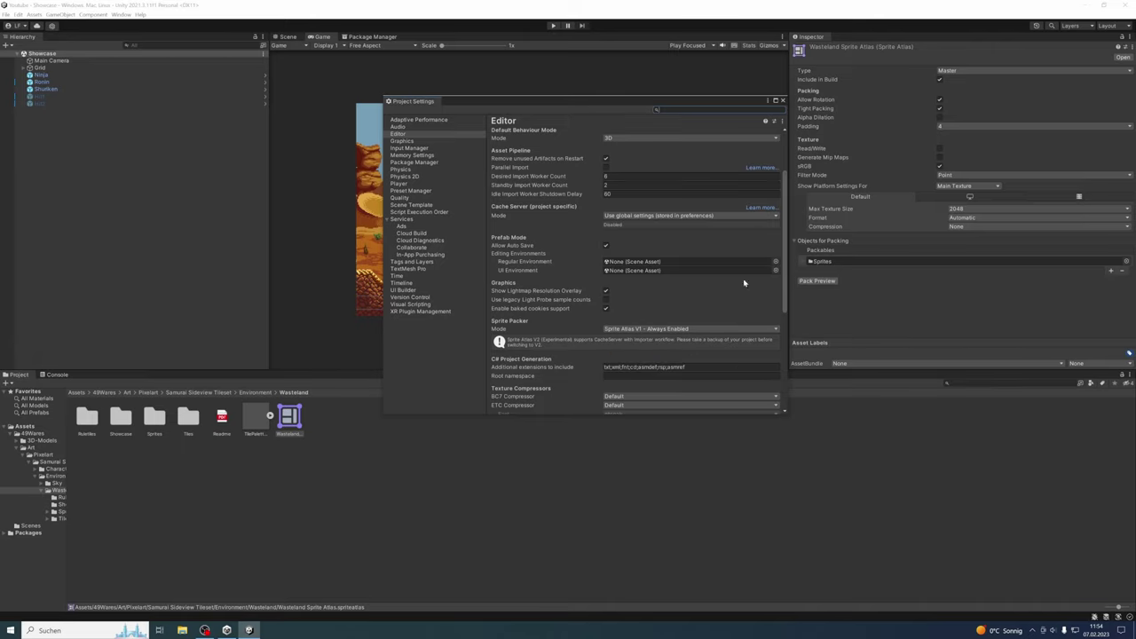
# Close Project Settings, pack the Wasteland atlas into a 1024x512 preview, and start play mode
pyautogui.click(785, 102)
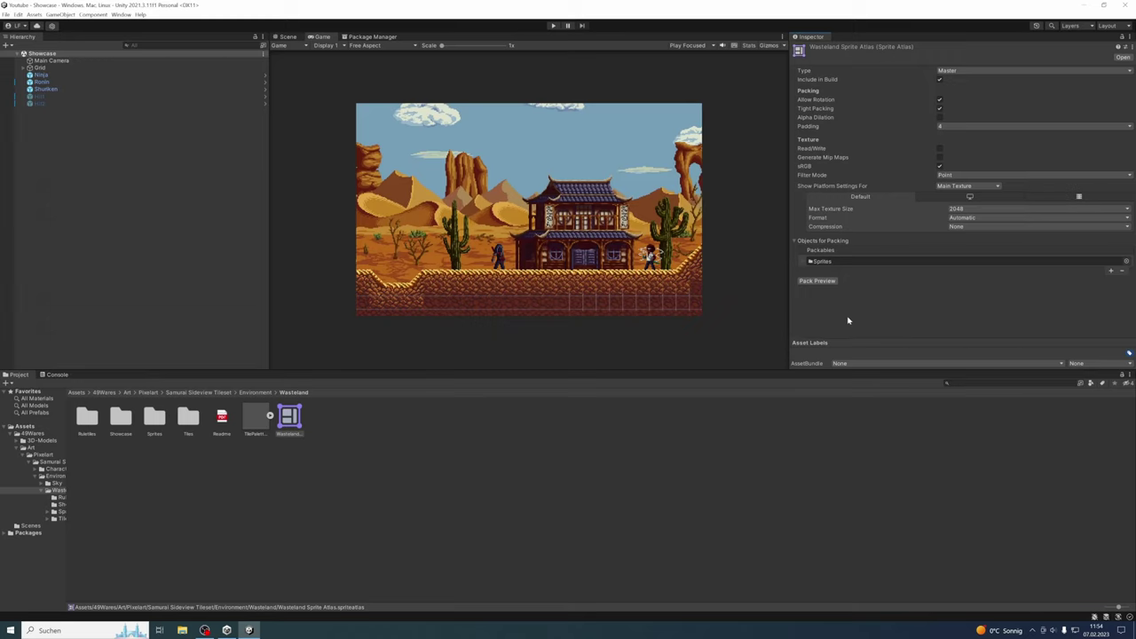
pyautogui.click(818, 280)
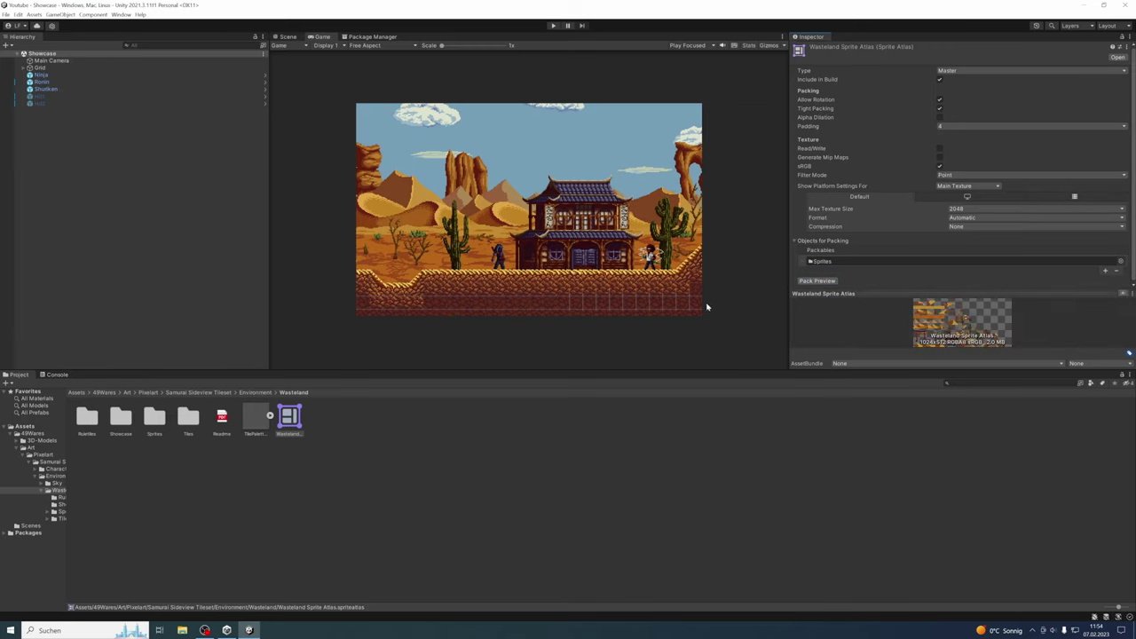
pyautogui.click(554, 25)
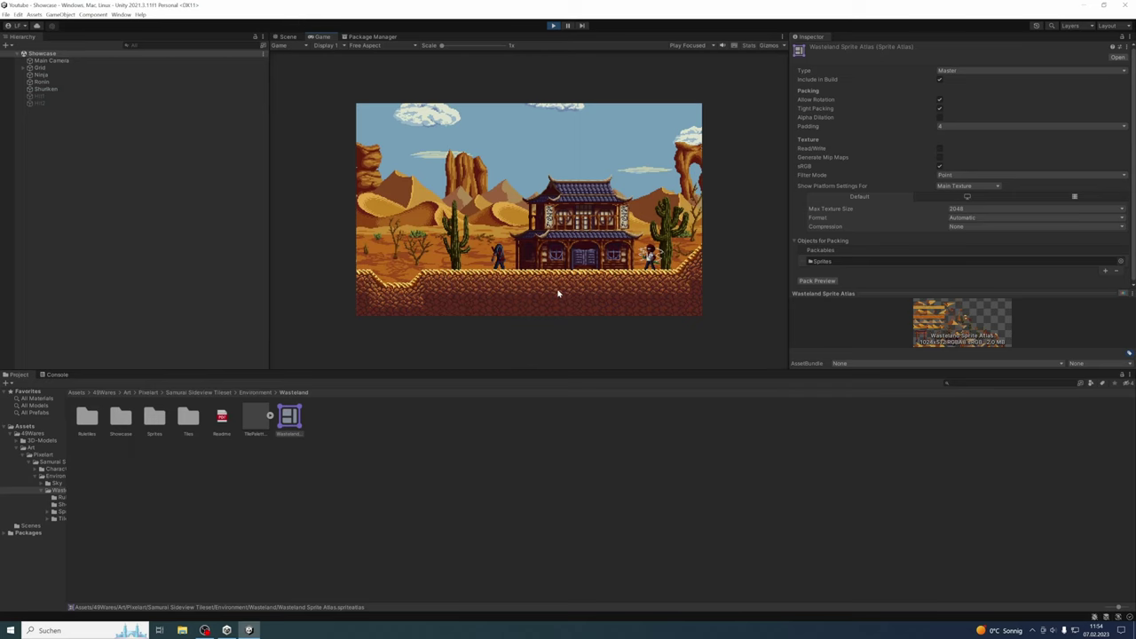
# Magnify the Game view to about 1.4x to confirm no seams between ground tiles
pyautogui.moveTo(471, 46); pyautogui.dragTo(453, 49)
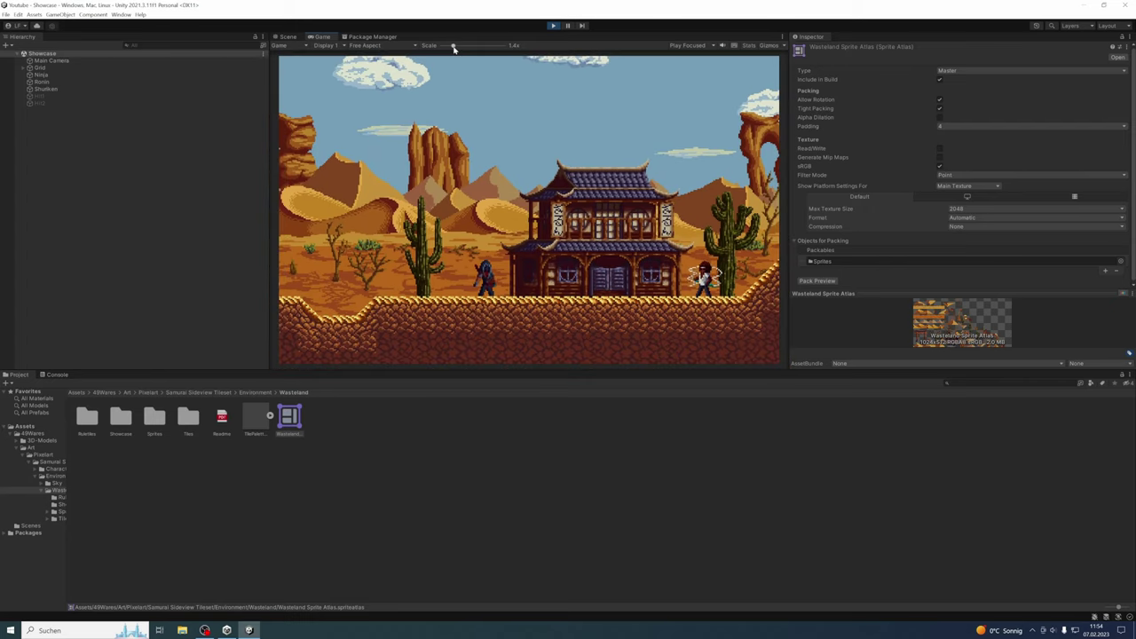